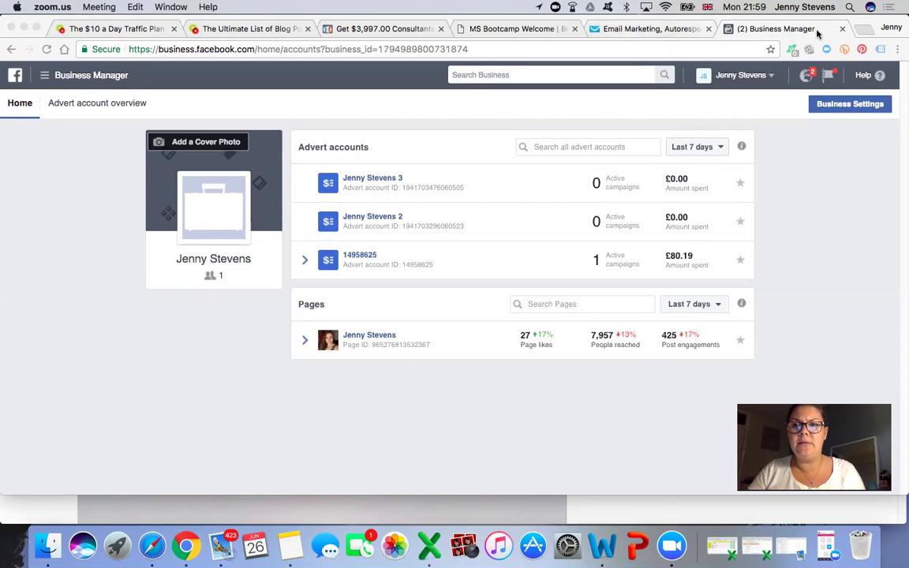
# Bring Chrome forward on the Business Manager home and open a new browser tab
pyautogui.click(880, 30)
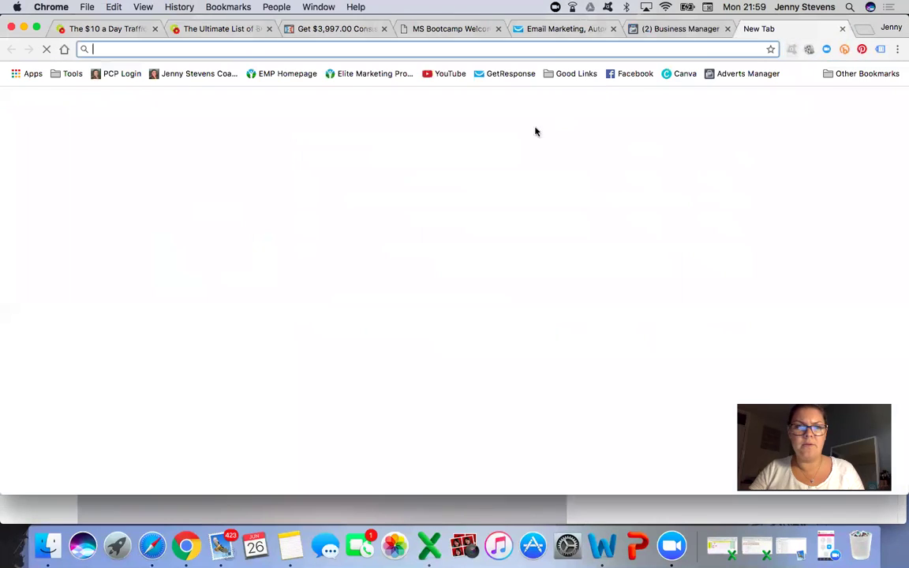
pyautogui.press('super+t')
# Load the Facebook home feed and show the account menu listing Pages and Business Manager
pyautogui.click(638, 74)
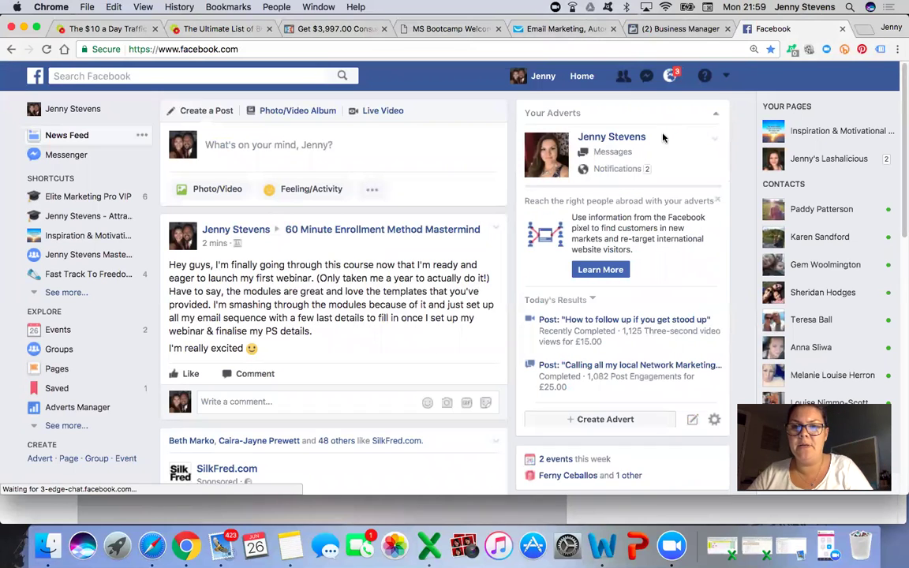
pyautogui.click(726, 77)
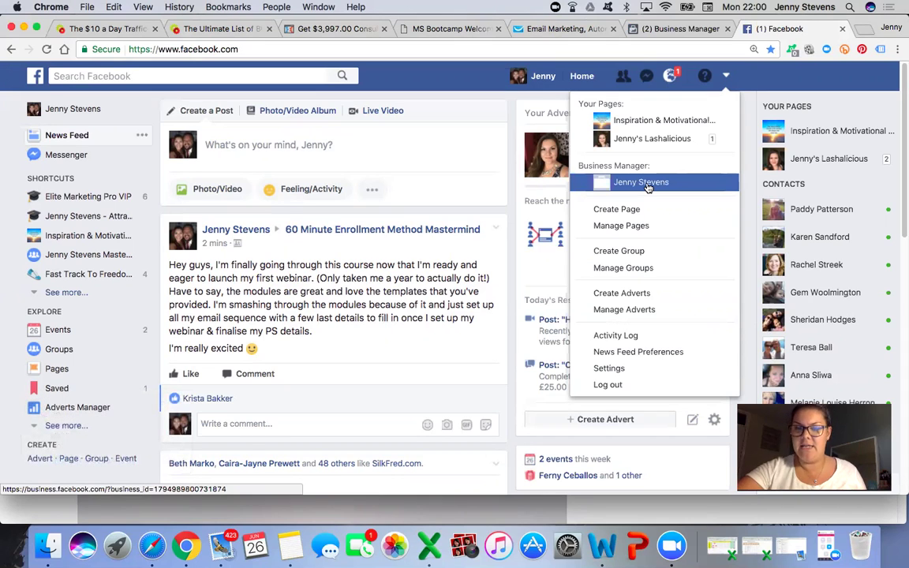
# Preview the Jenny Stevens page and its recent posts, then go to Business Settings
pyautogui.click(667, 29)
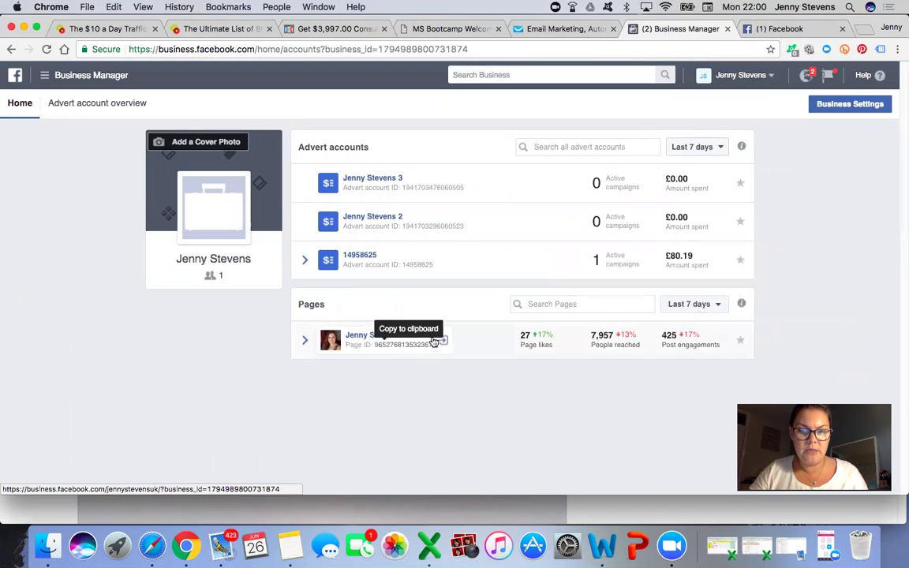
pyautogui.click(445, 341)
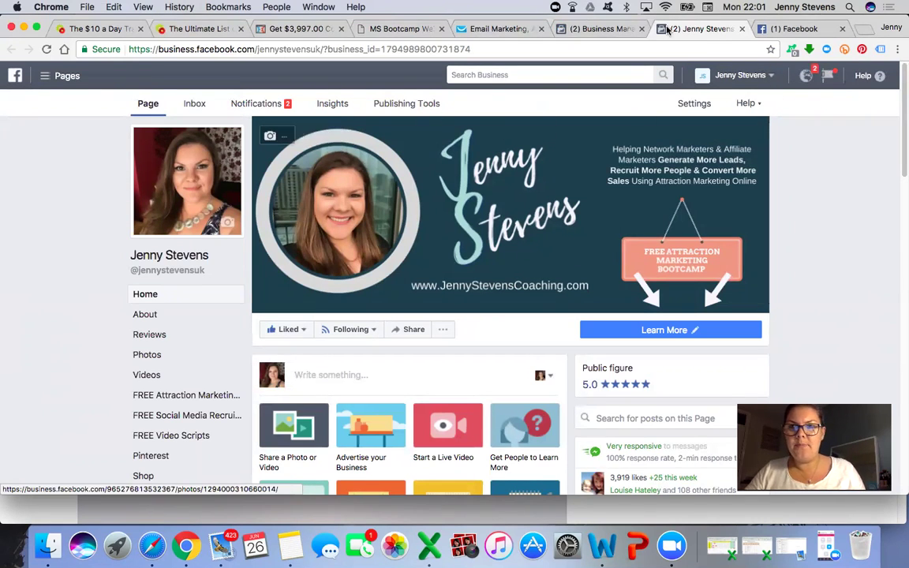
pyautogui.click(629, 33)
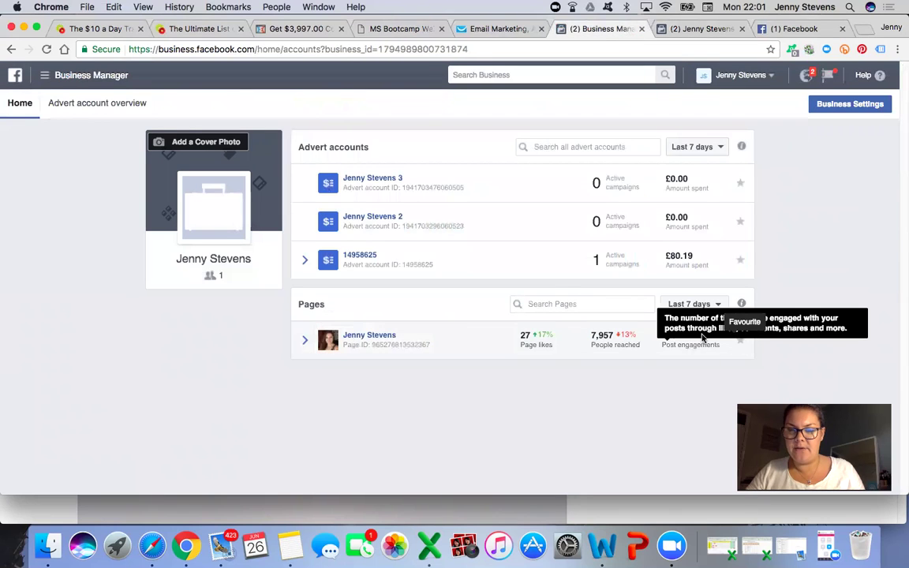
pyautogui.moveTo(741, 303)
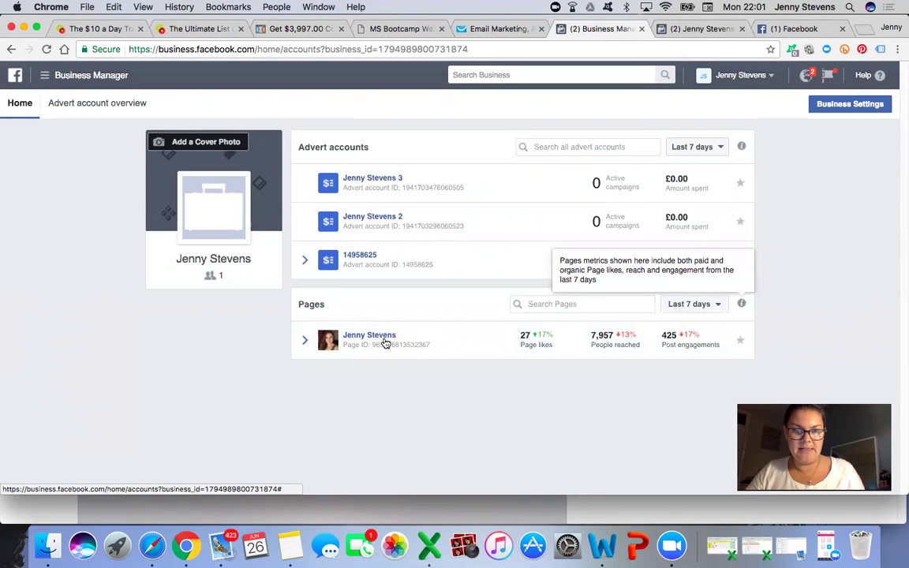
pyautogui.click(304, 341)
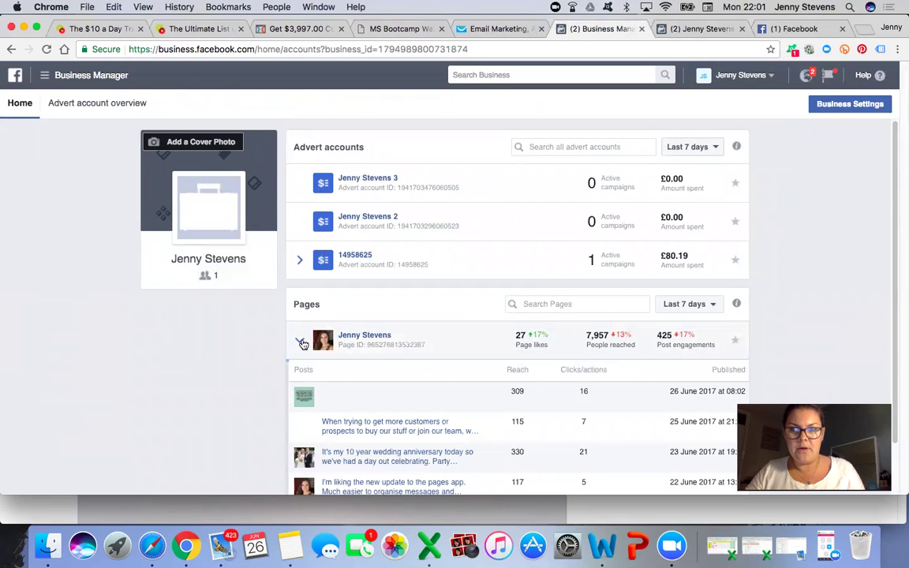
pyautogui.click(300, 342)
pyautogui.click(838, 106)
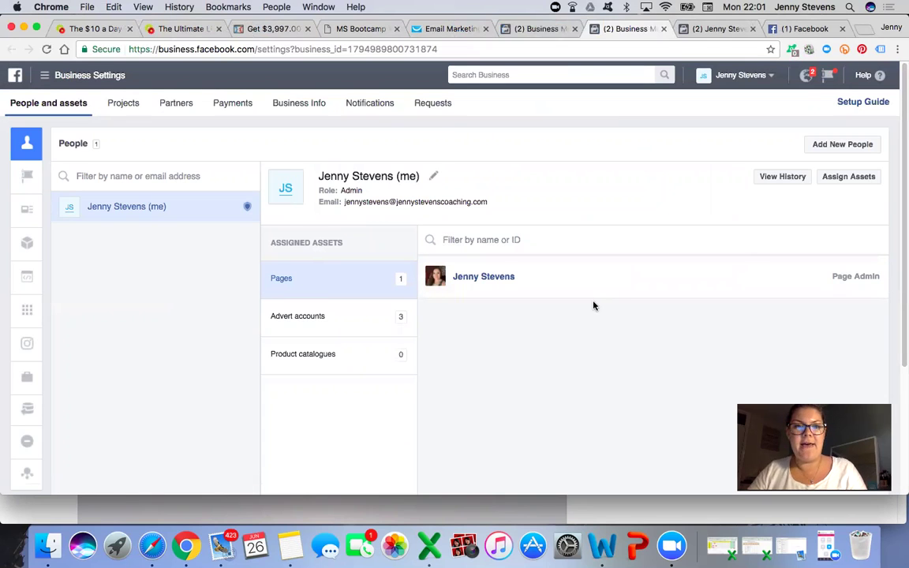
pyautogui.moveTo(28, 177)
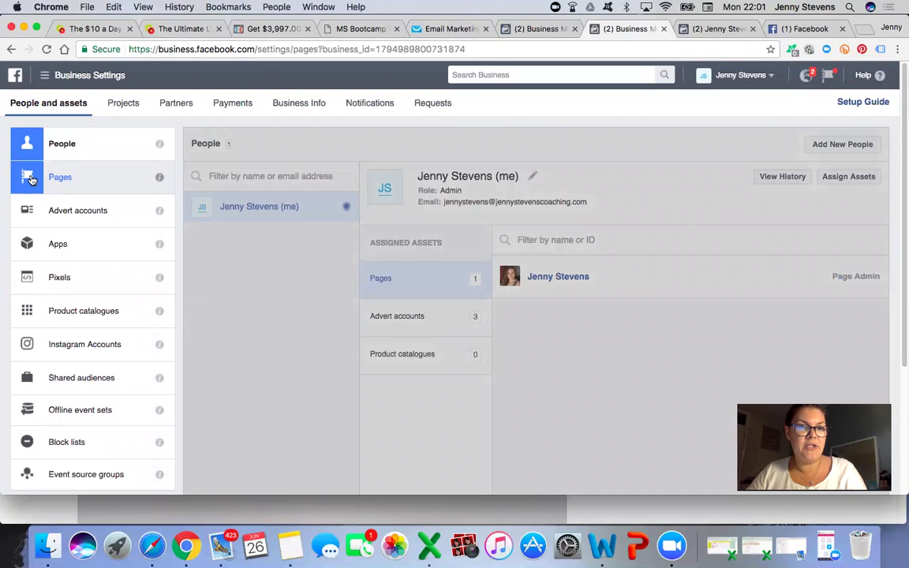
pyautogui.click(32, 180)
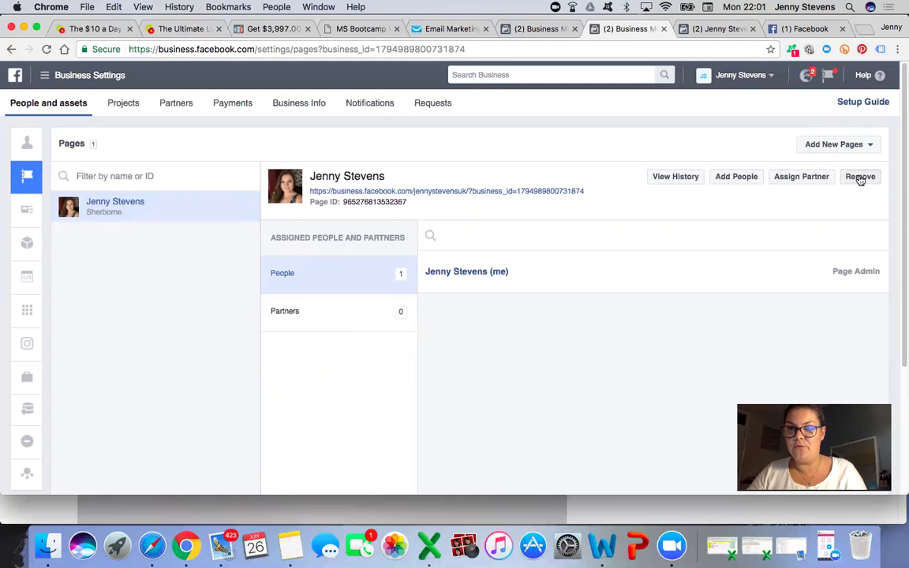
pyautogui.click(861, 177)
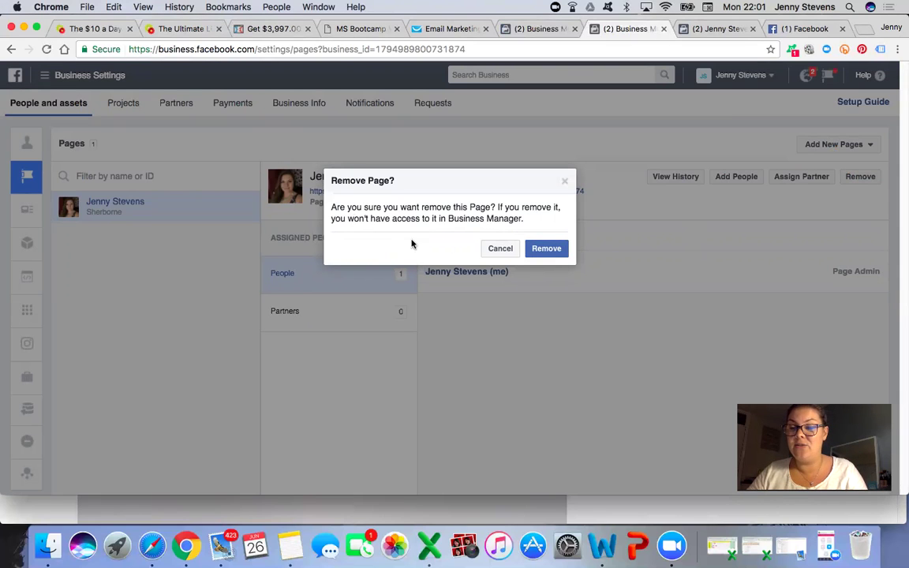
pyautogui.click(546, 249)
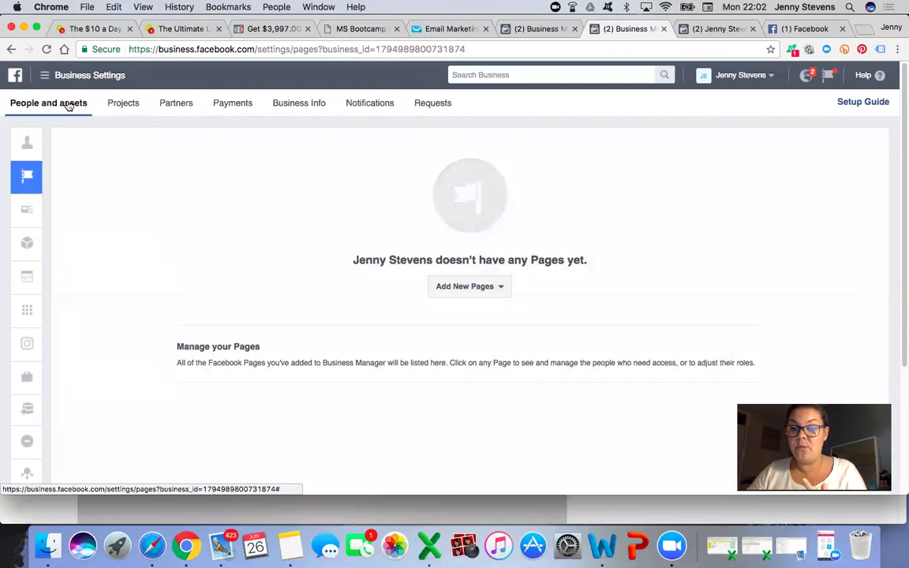
# Reload the Facebook feed and check the account menu for the Jenny Stevens page
pyautogui.click(809, 29)
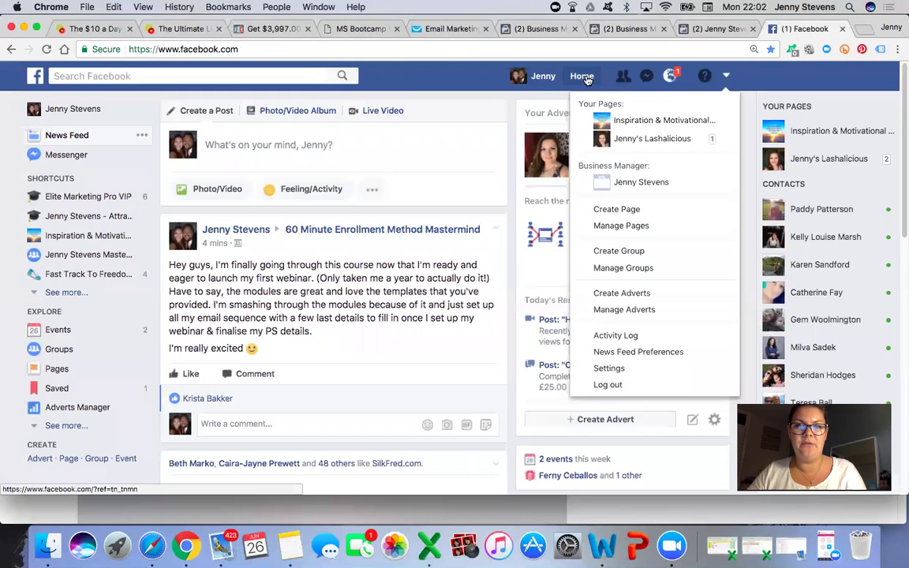
pyautogui.click(583, 77)
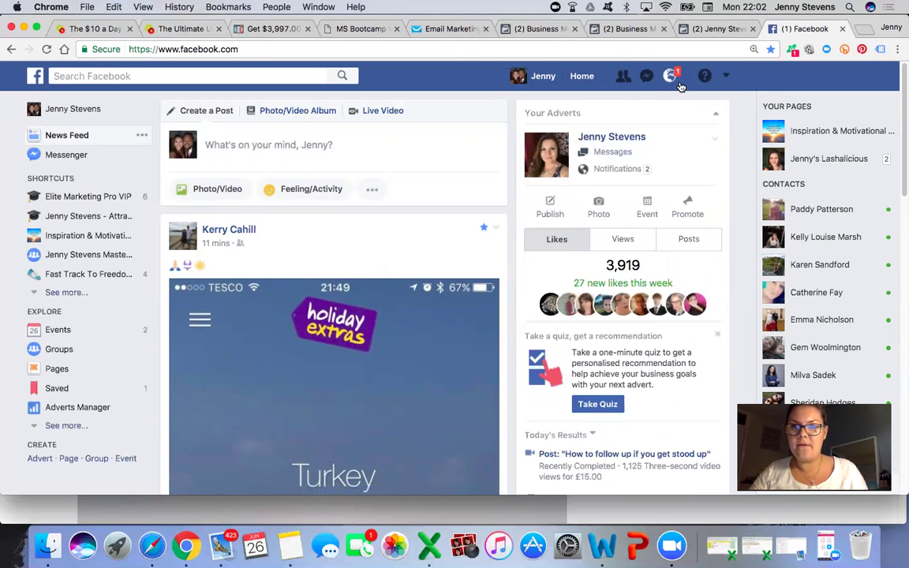
pyautogui.click(727, 77)
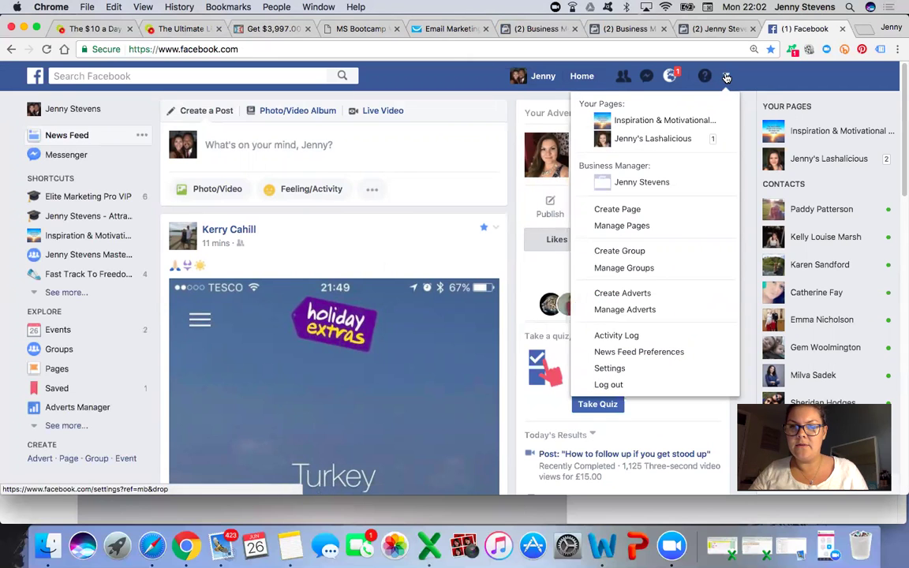
pyautogui.click(727, 77)
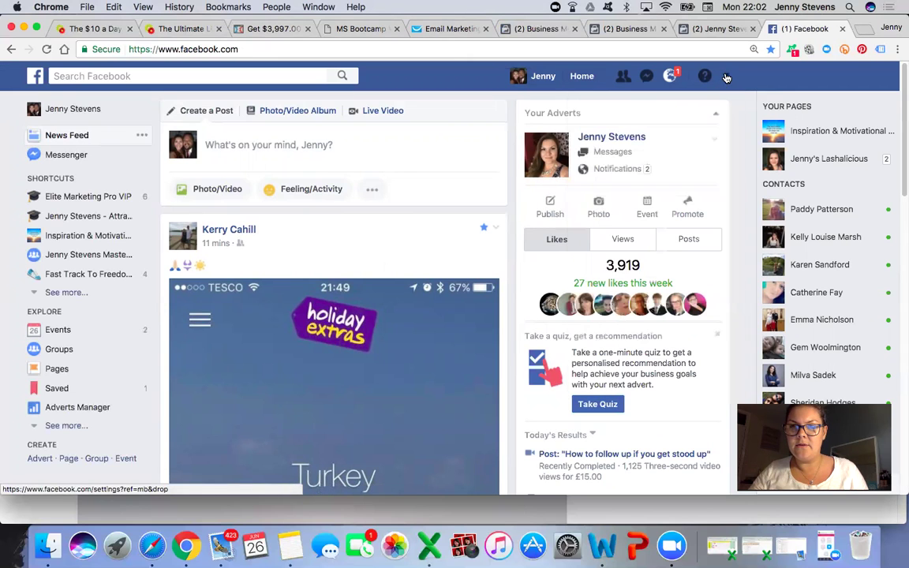
# Close the Facebook feed, Jenny Stevens page and Business Settings tabs
pyautogui.click(842, 29)
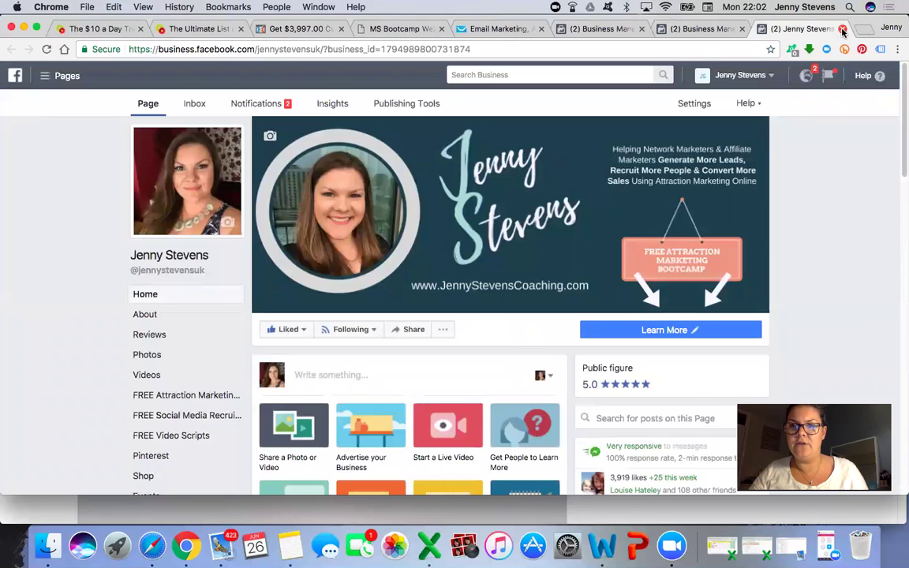
pyautogui.click(843, 29)
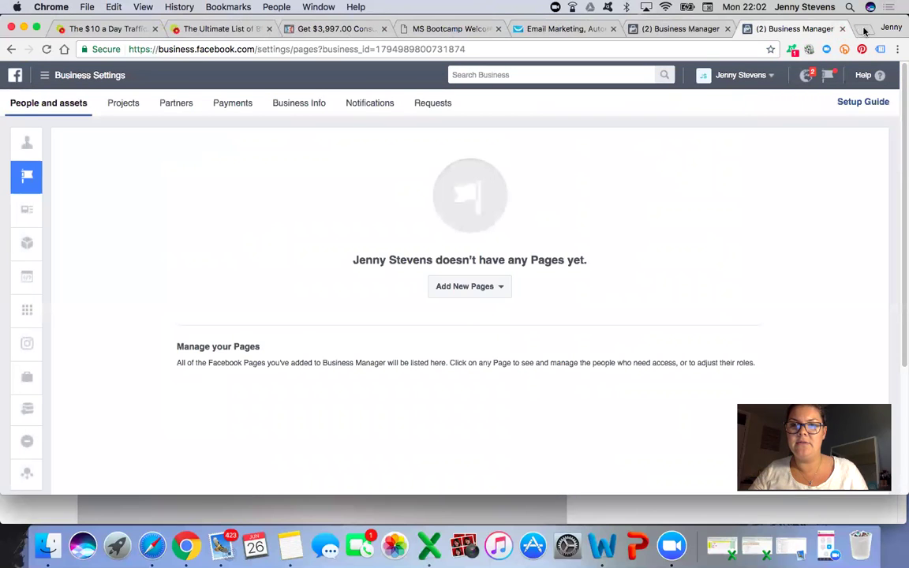
pyautogui.click(842, 29)
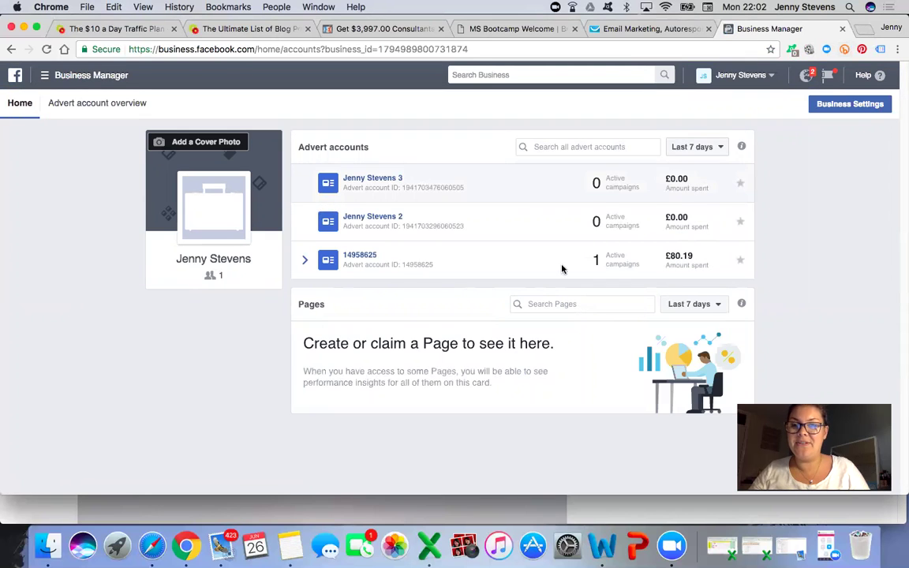
# Load the Facebook home feed in a fresh tab from the bookmark
pyautogui.click(864, 29)
pyautogui.click(640, 75)
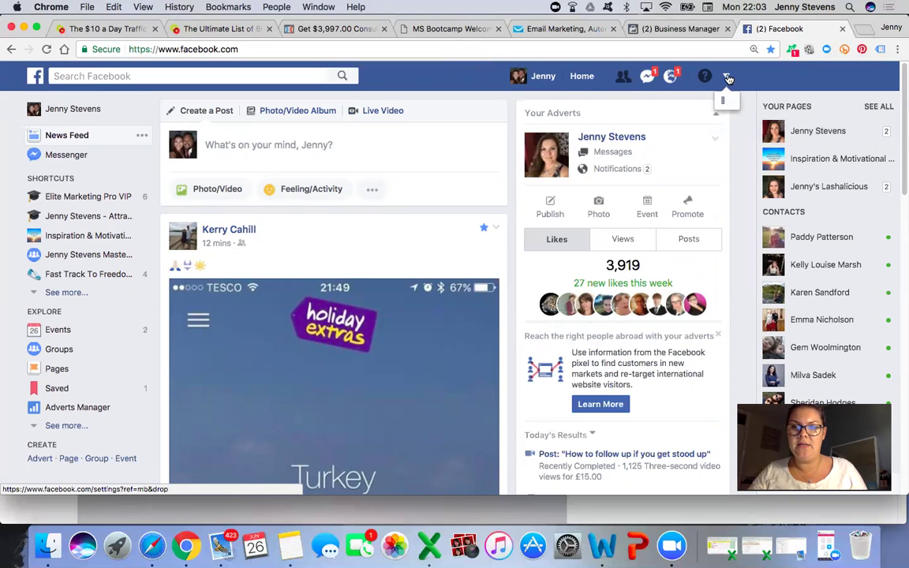
# Open Jenny Stevens from Your Pages, scroll through it, then return to Business Manager
pyautogui.click(727, 76)
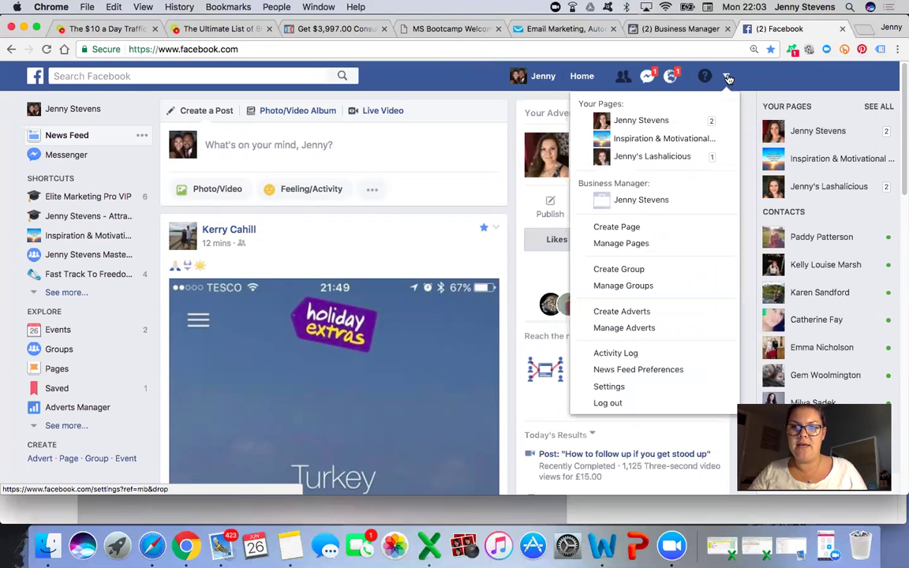
pyautogui.click(647, 122)
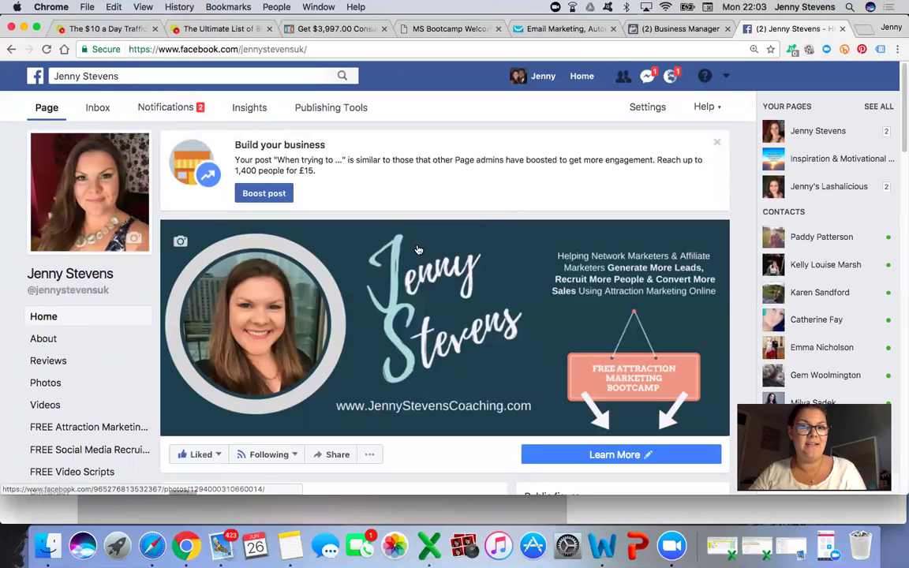
pyautogui.scroll(-5, 404, 251)
pyautogui.scroll(3, 316, 229)
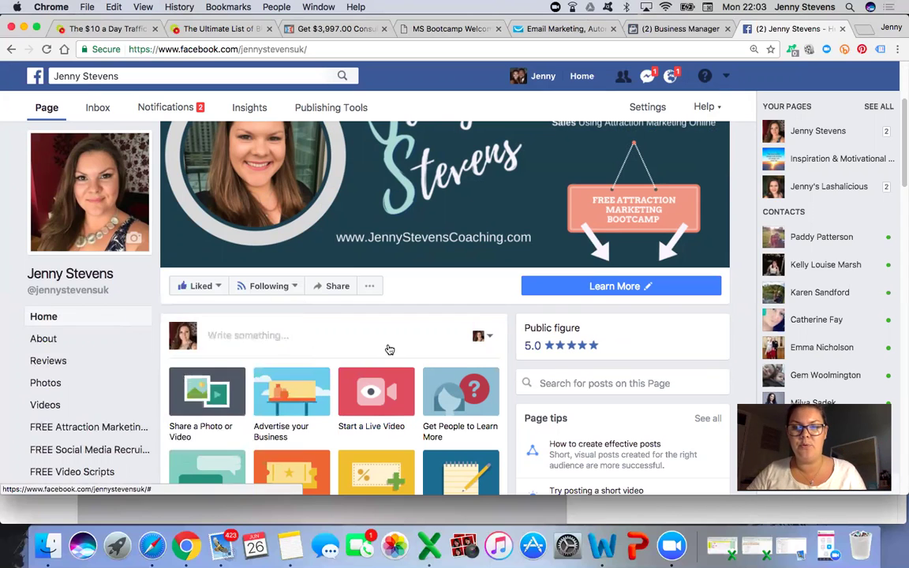
pyautogui.click(675, 28)
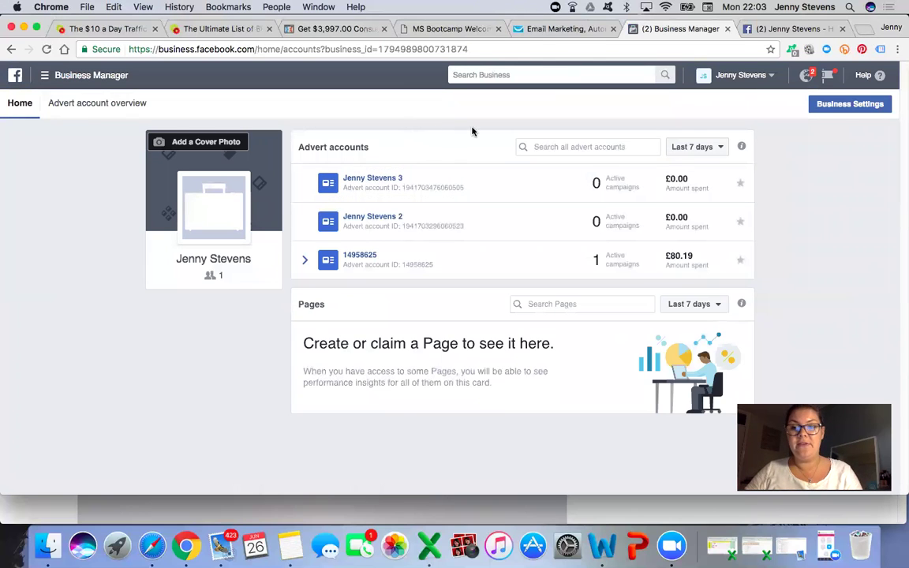
pyautogui.click(788, 28)
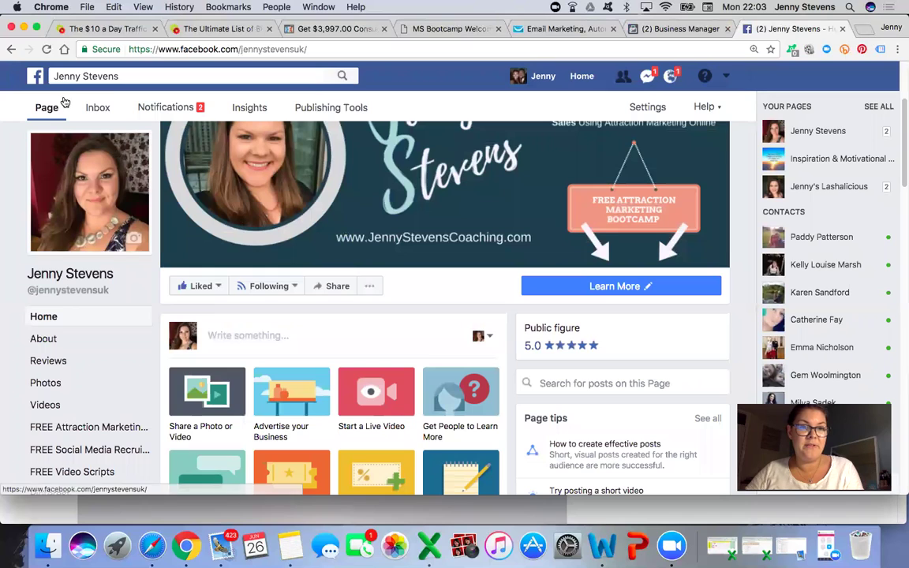